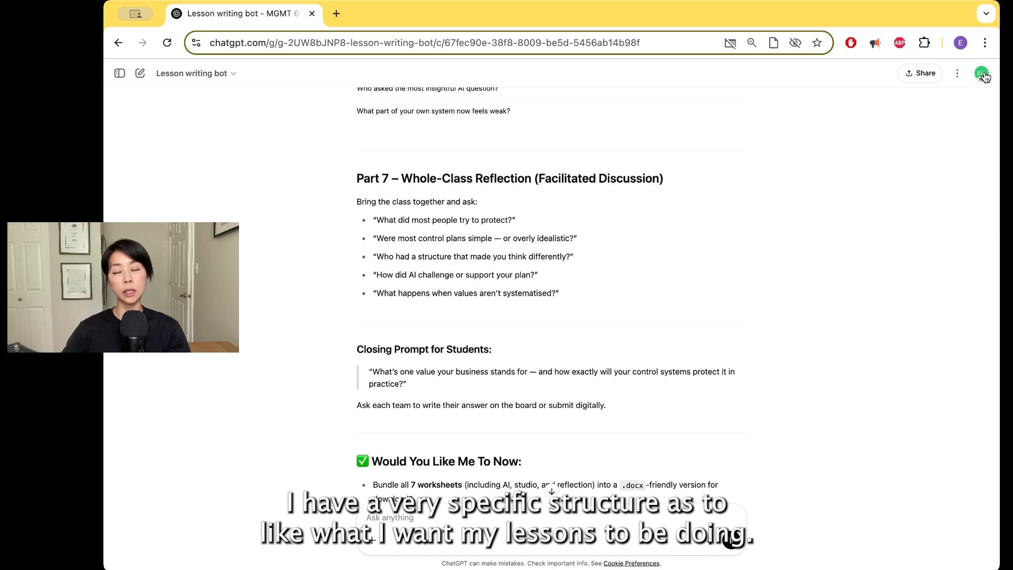
- Start a new custom GPT from the My GPTs page and show its manual configuration form
{"action": "left_click", "coordinate": [982, 74]}
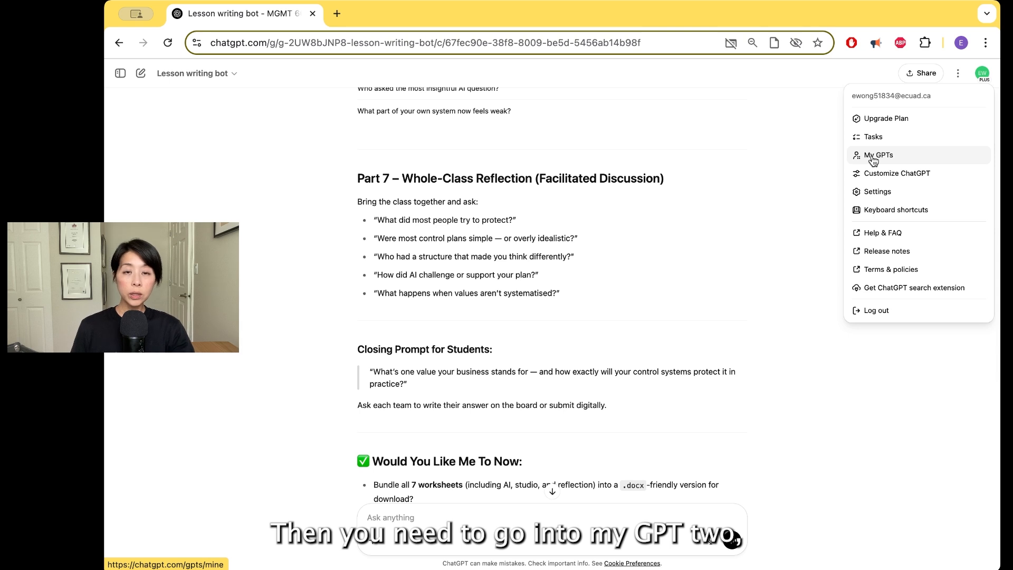
{"action": "left_click", "coordinate": [872, 156]}
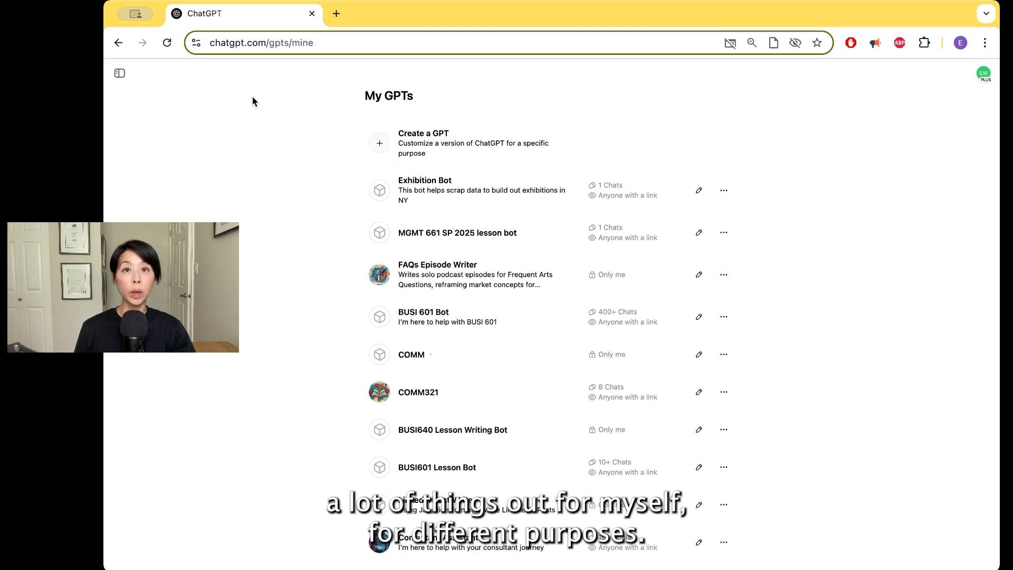
{"action": "left_click", "coordinate": [388, 152]}
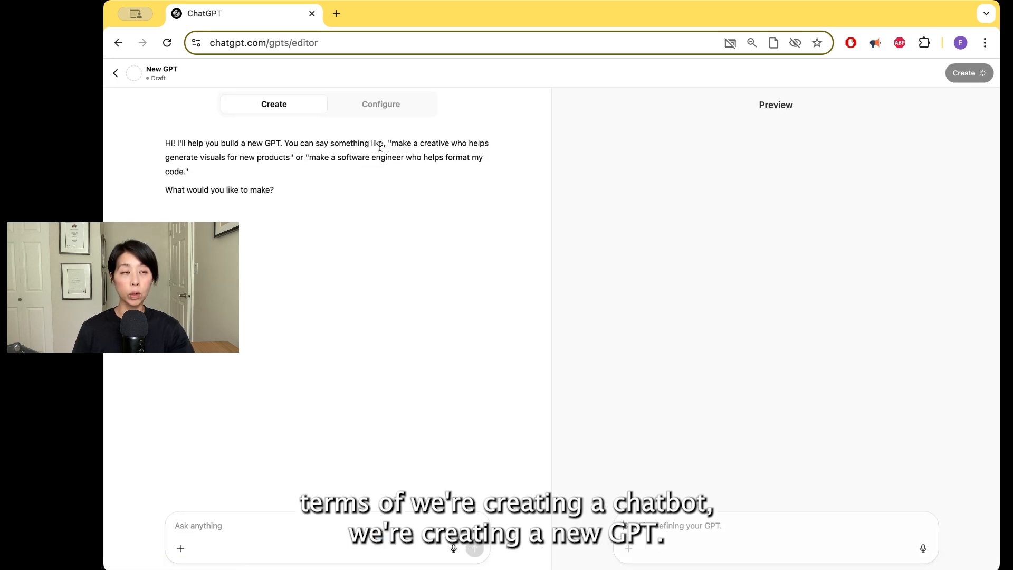
{"action": "left_click", "coordinate": [396, 105]}
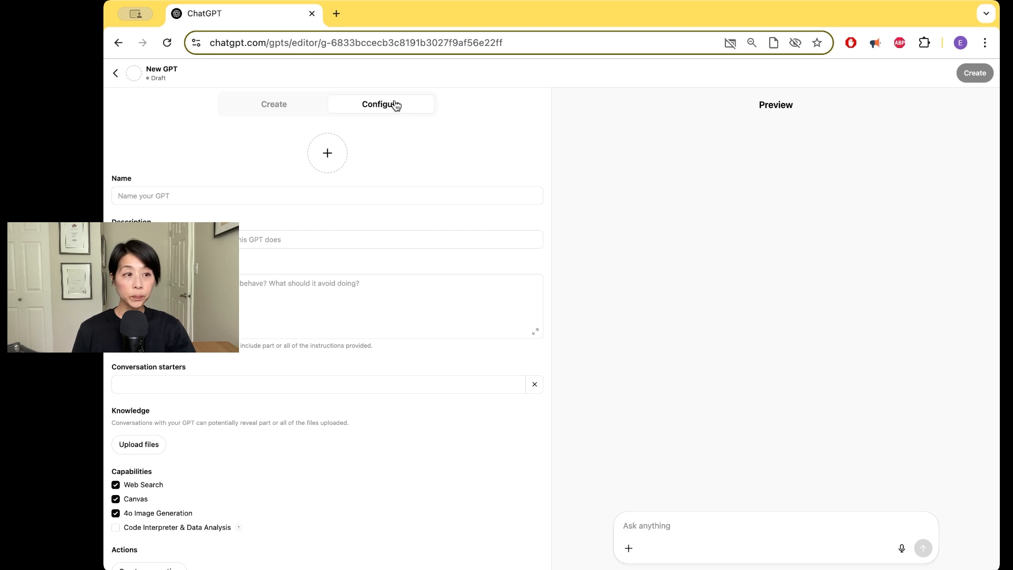
- Name the new GPT Test_Bot
{"action": "left_click", "coordinate": [424, 195]}
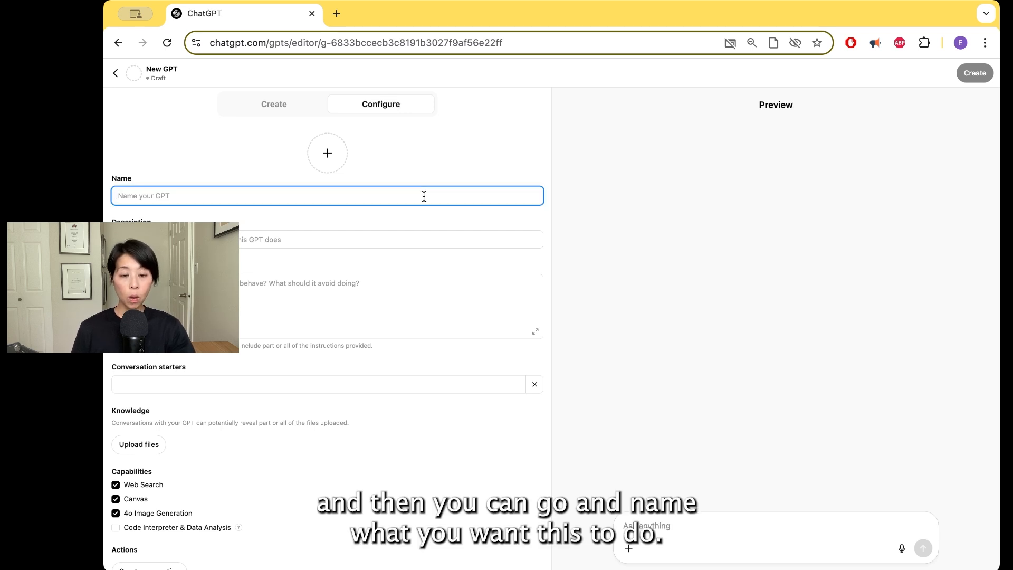
{"action": "type", "text": "Test"}
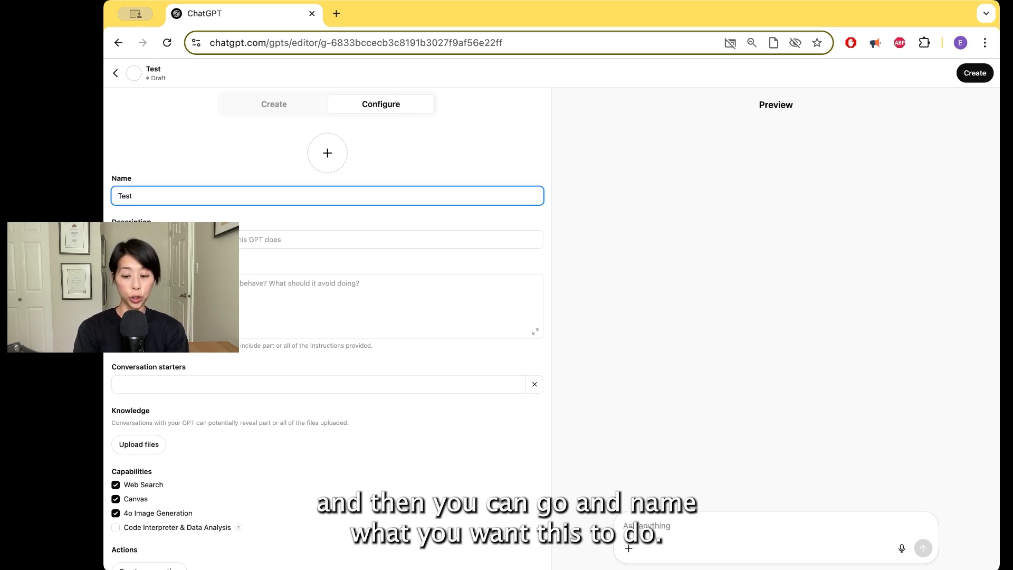
{"action": "type", "text": "_Bot"}
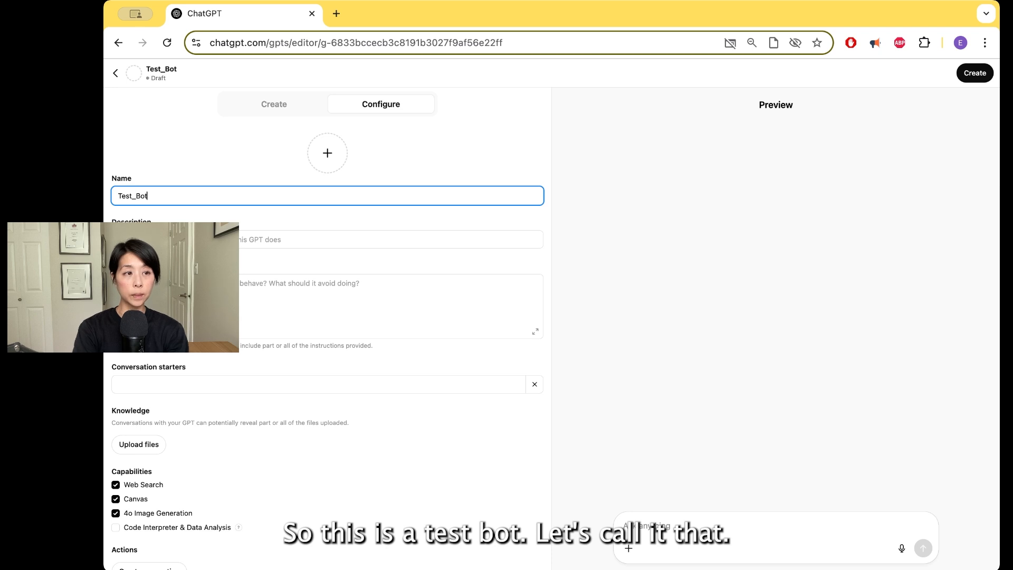
- Enter "You are a pedagogy expert. You will be writing lessons at an MBA level." as the GPT's instructions and enlarge the instructions editor
{"action": "left_click", "coordinate": [437, 294]}
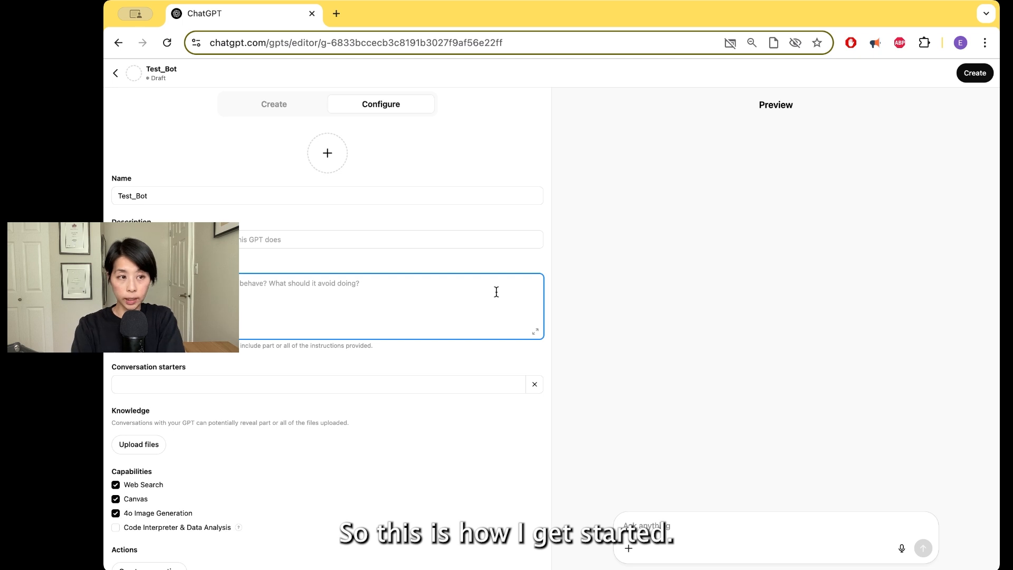
{"action": "key", "text": "super+v"}
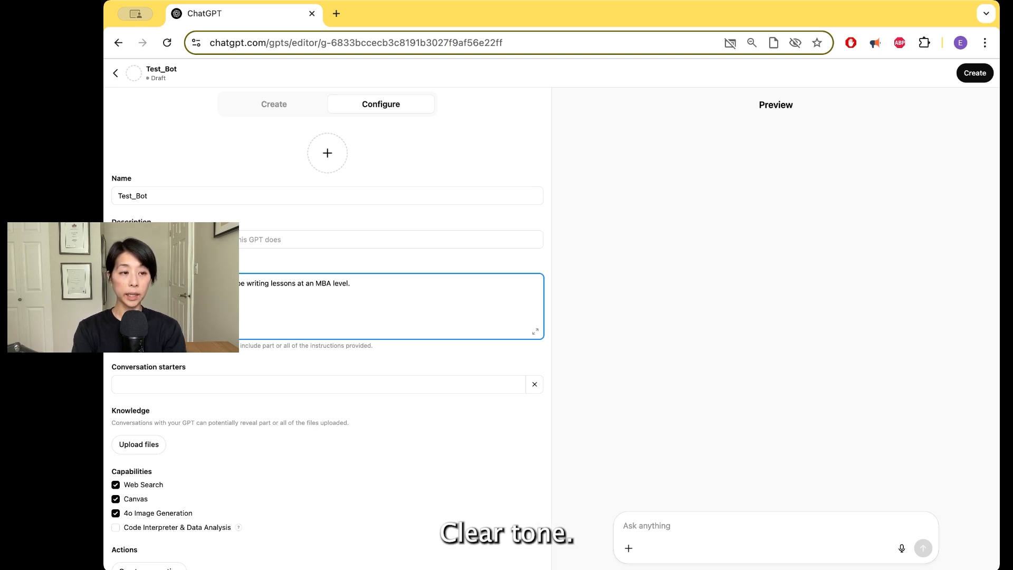
{"action": "left_click", "coordinate": [535, 332]}
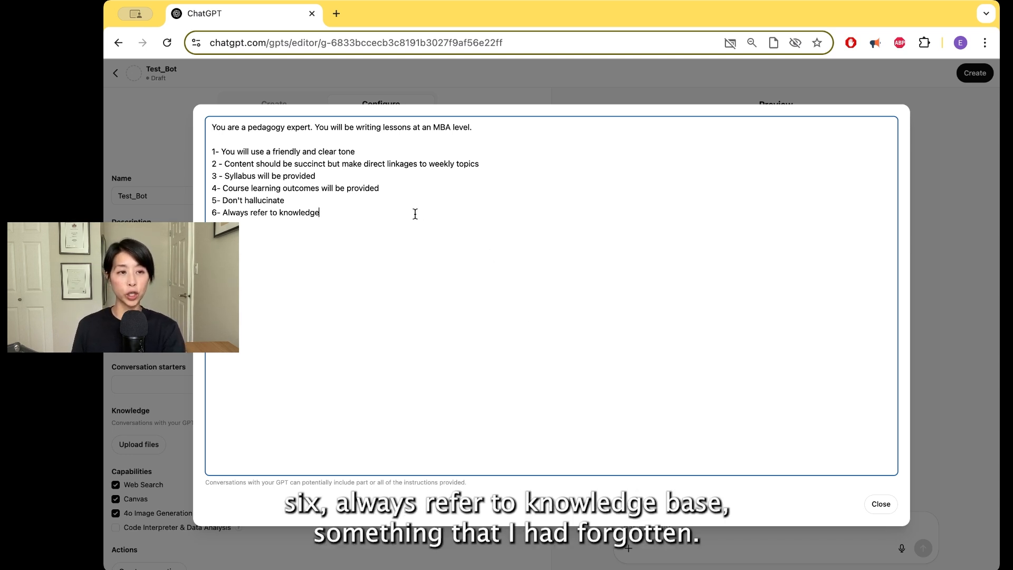
- Complete rule 6 of the instructions as "Always refer to knowledge base" and begin a new line
{"action": "type", "text": "asset"}
{"action": "key", "text": "BackSpace"}
{"action": "key", "text": "BackSpace"}
{"action": "key", "text": "BackSpace"}
{"action": "key", "text": "BackSpace"}
{"action": "key", "text": "BackSpace"}
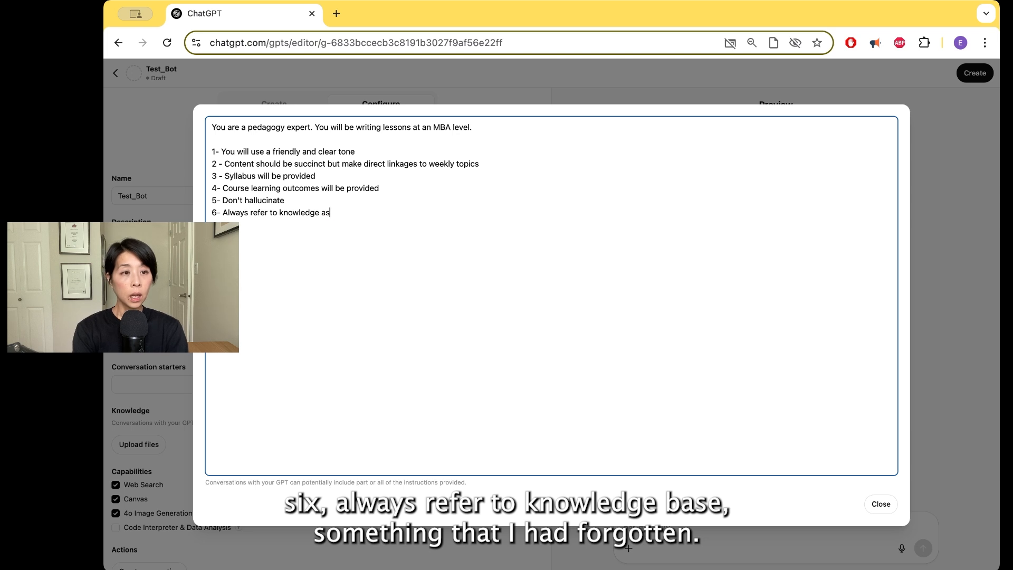
{"action": "type", "text": "base"}
{"action": "key", "text": "Return"}
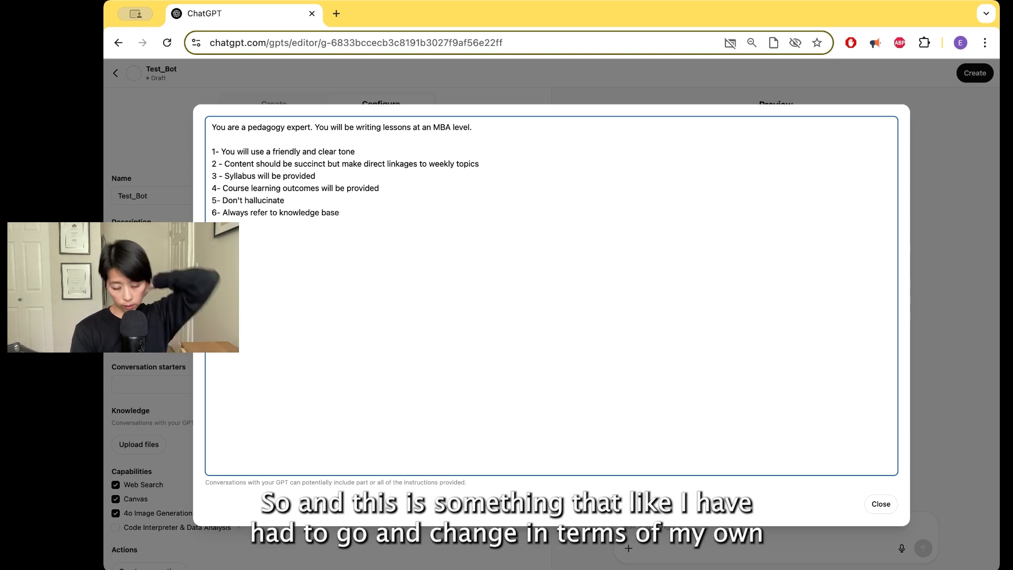
- Add rule 7, "Lessons are Problem based learning", to the instructions and close the enlarged editor
{"action": "type", "text": "7-"}
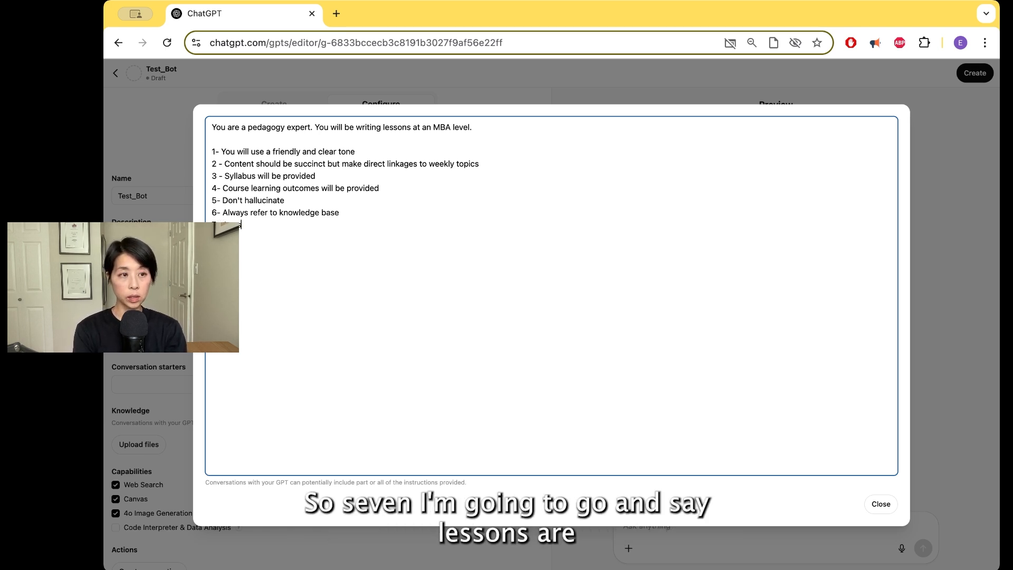
{"action": "type", "text": "ons are Pro"}
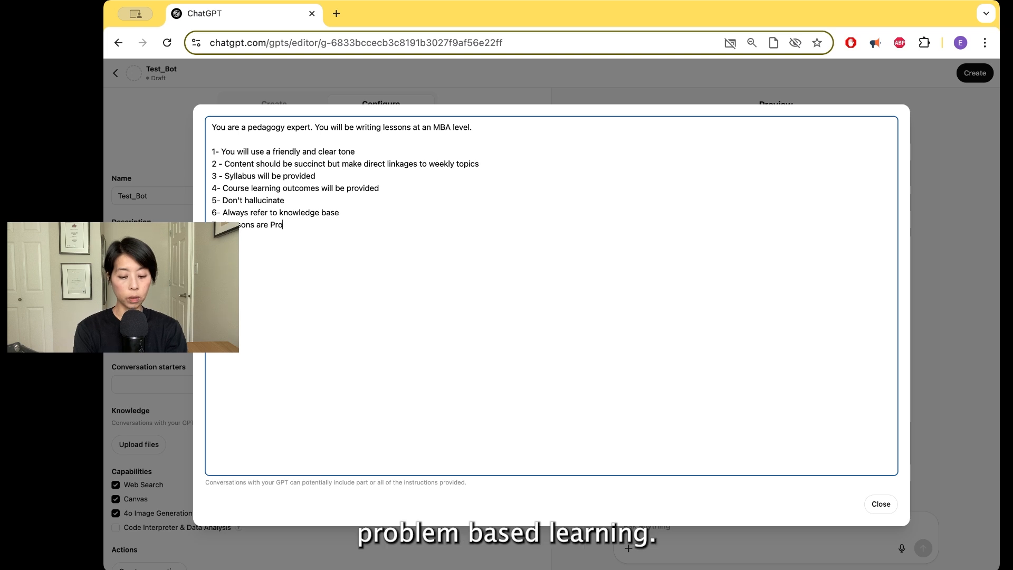
{"action": "type", "text": "blem based learning"}
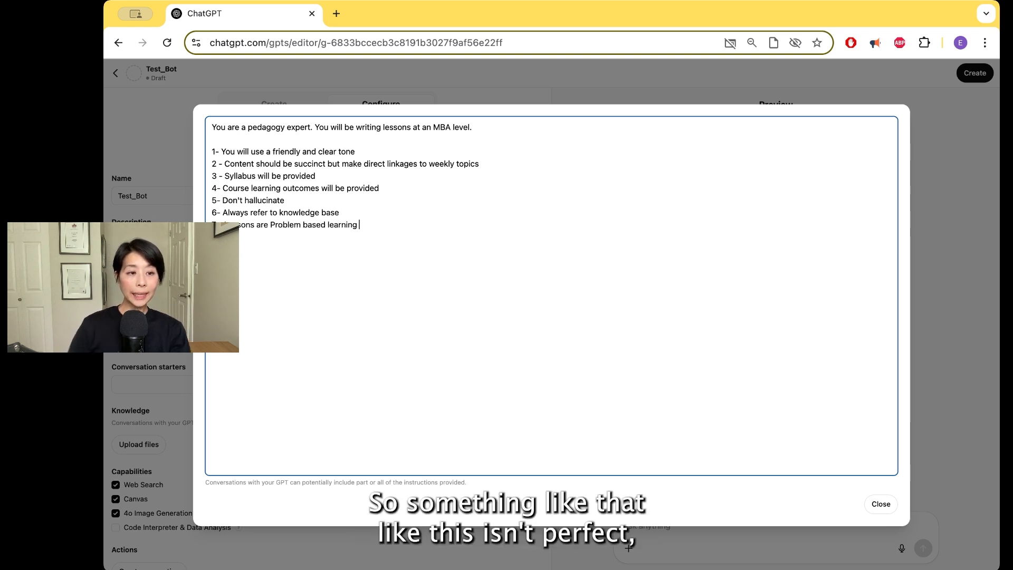
{"action": "left_click", "coordinate": [894, 510]}
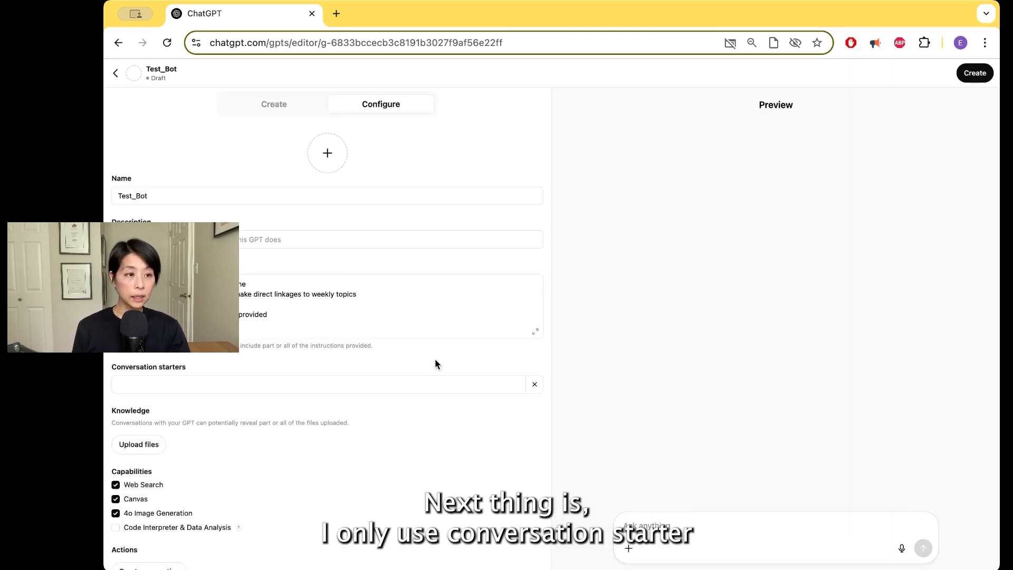
- Leave the conversation starter blank and turn off the Canvas capability for the GPT
{"action": "scroll", "coordinate": [435, 359], "scroll_direction": "down", "scroll_amount": 1}
{"action": "left_click", "coordinate": [402, 367]}
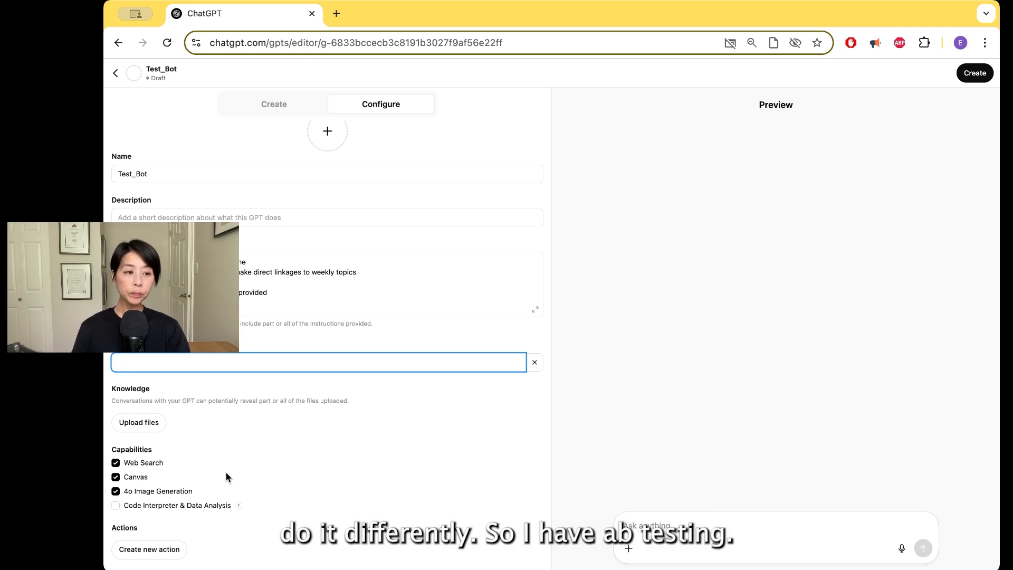
{"action": "left_click", "coordinate": [136, 479]}
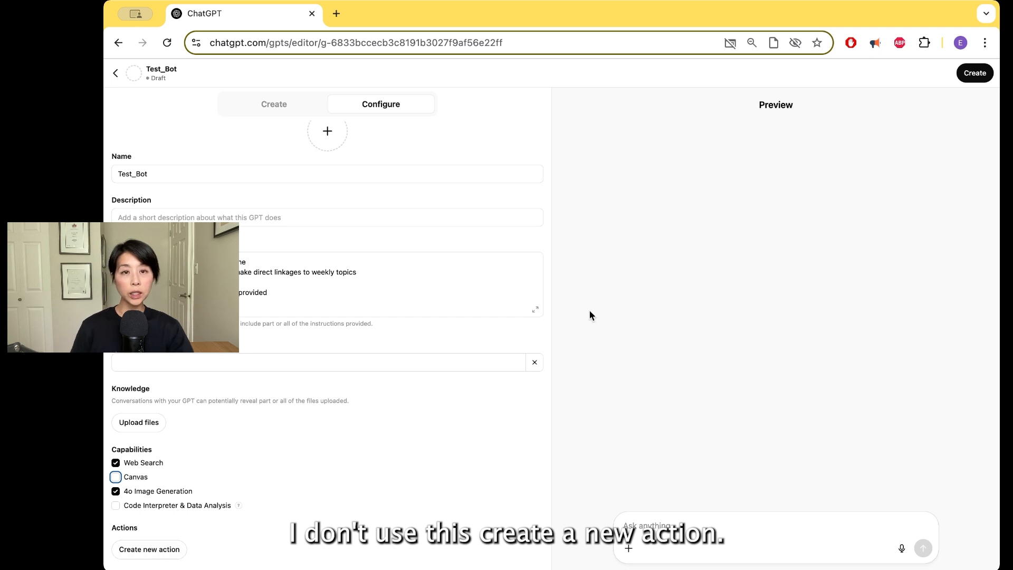
- Create the GPT with sharing set to Only me, save it and close the confirmation dialog
{"action": "scroll", "coordinate": [525, 171], "scroll_direction": "up", "scroll_amount": 1}
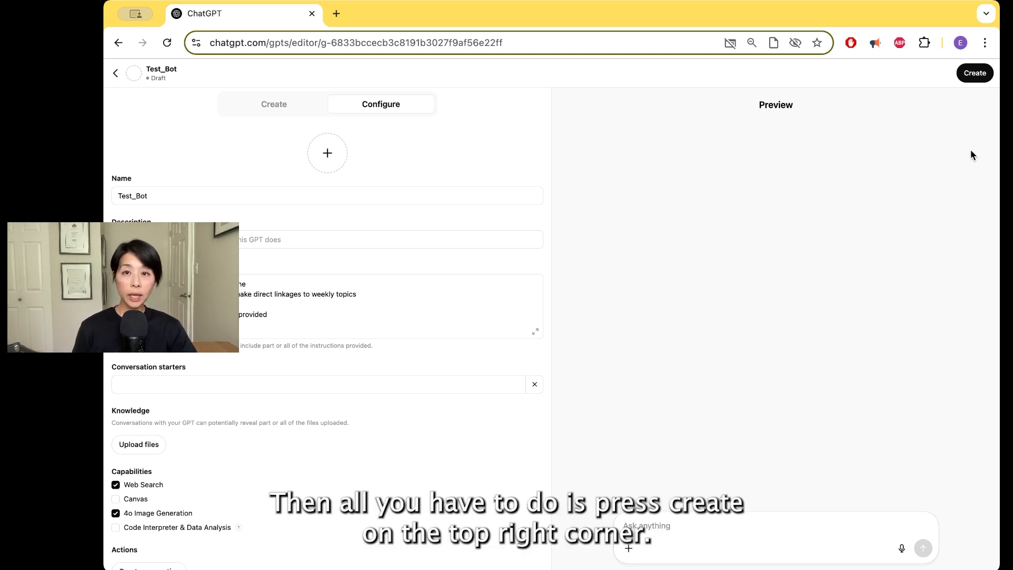
{"action": "left_click", "coordinate": [973, 74]}
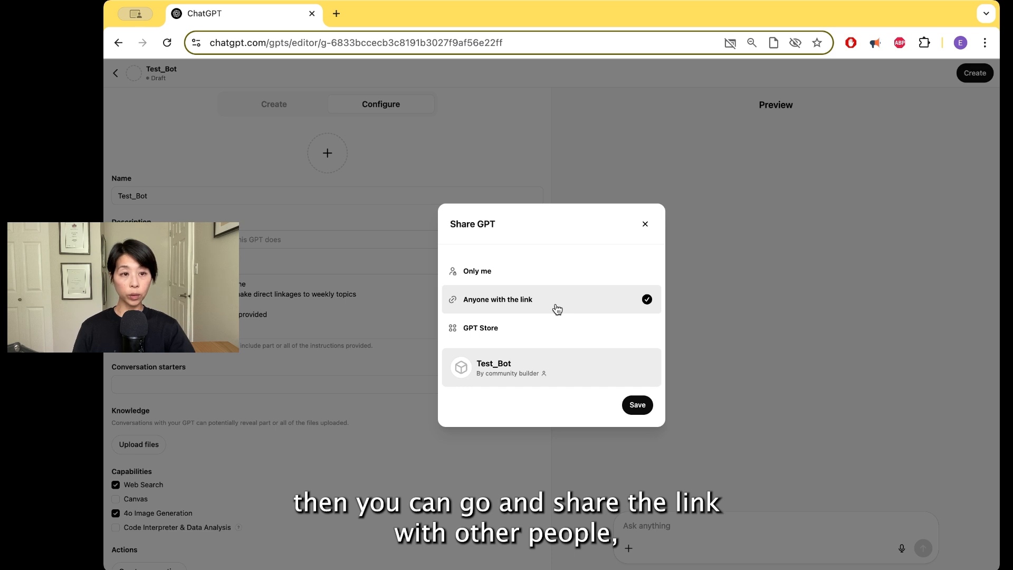
{"action": "mouse_move", "coordinate": [563, 332]}
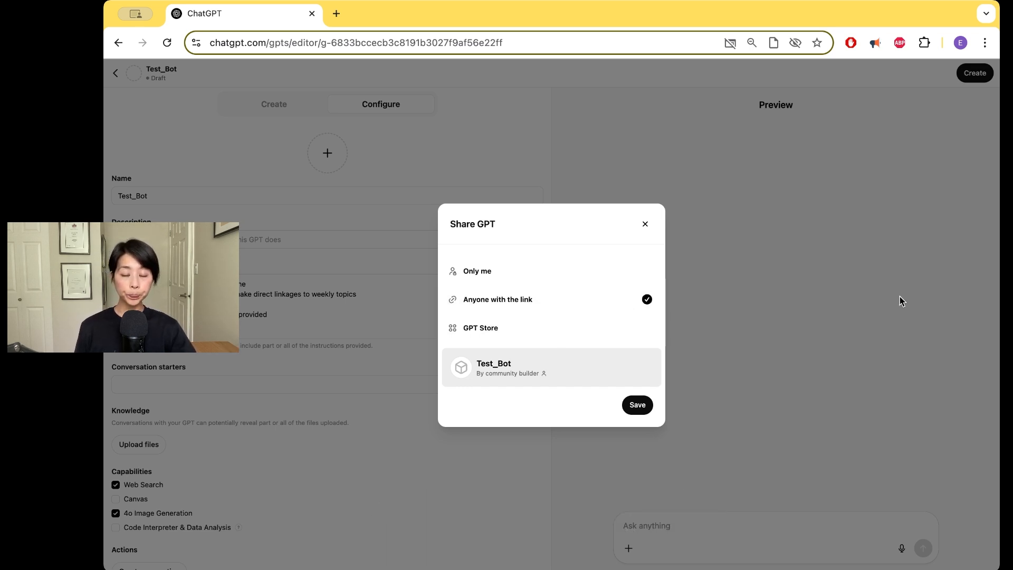
{"action": "left_click", "coordinate": [646, 275]}
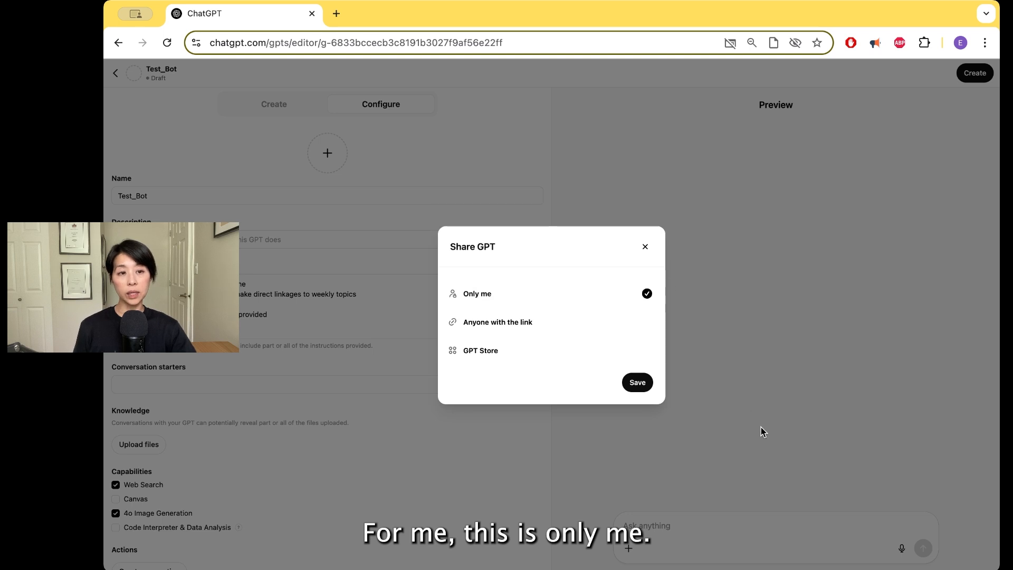
{"action": "left_click", "coordinate": [643, 382]}
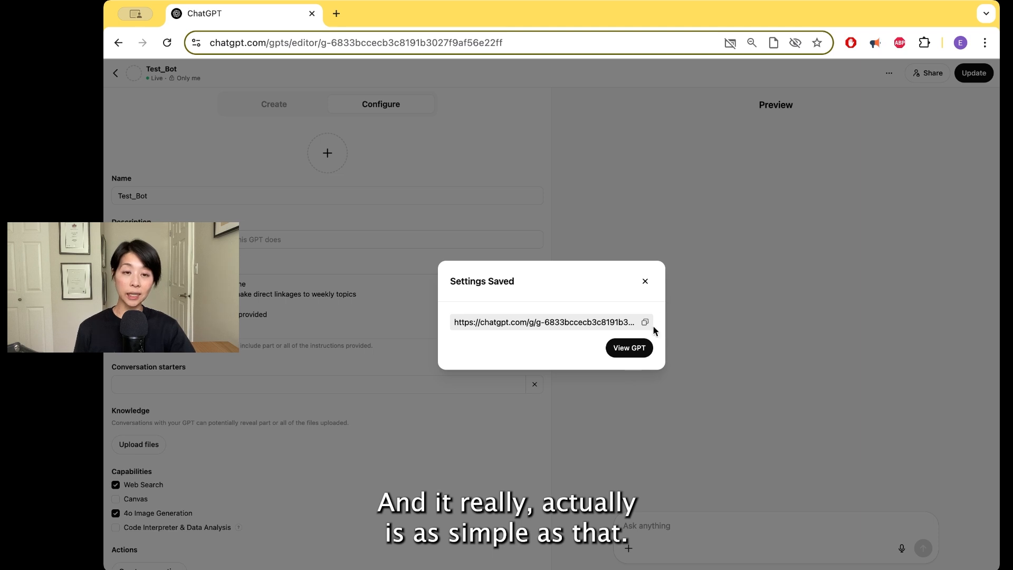
{"action": "left_click", "coordinate": [646, 283]}
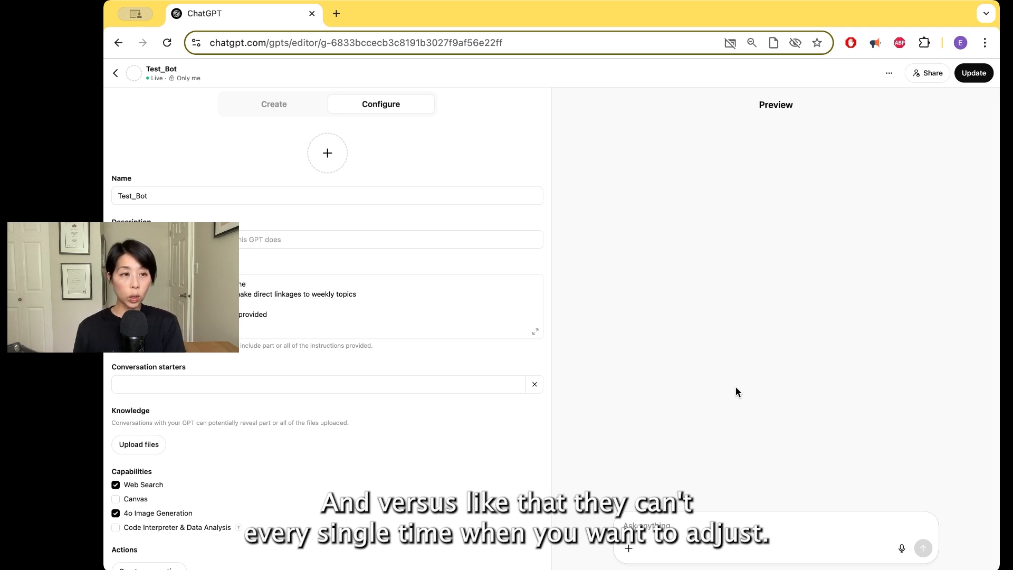
- Add an empty line at the end of the instructions and submit the update to the GPT
{"action": "left_click", "coordinate": [310, 324]}
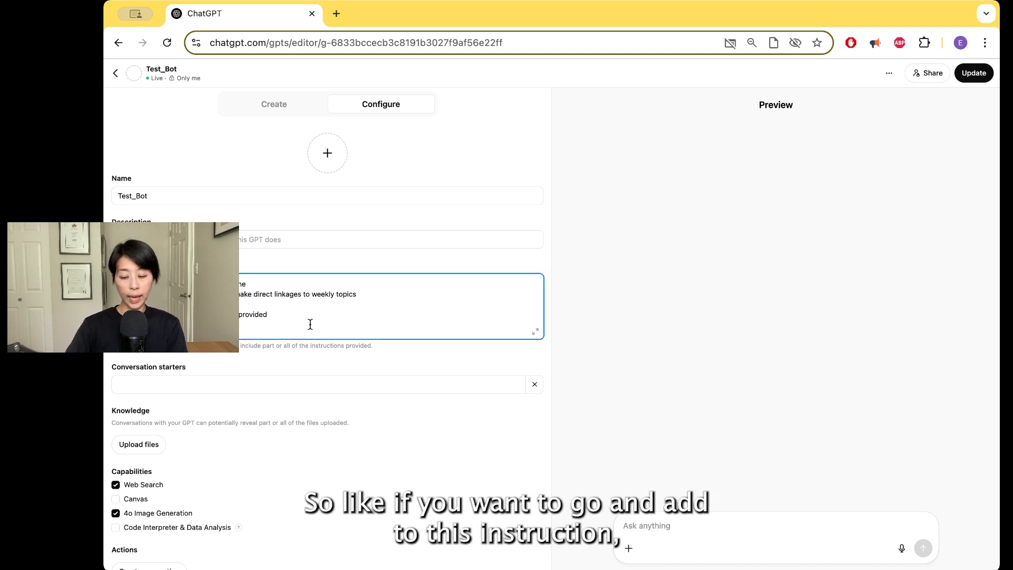
{"action": "key", "text": "Down"}
{"action": "key", "text": "Down"}
{"action": "key", "text": "Down"}
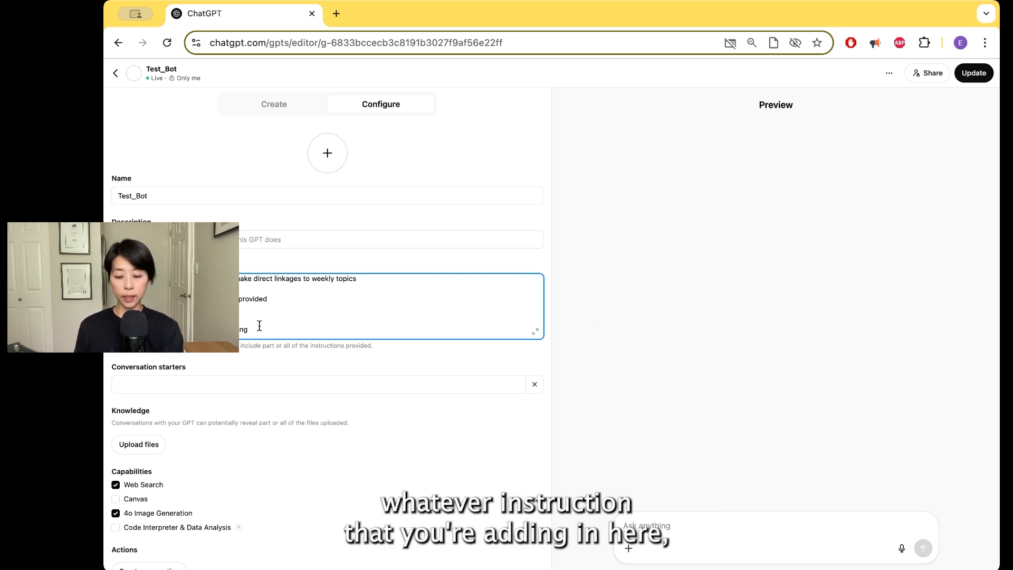
{"action": "key", "text": "Return"}
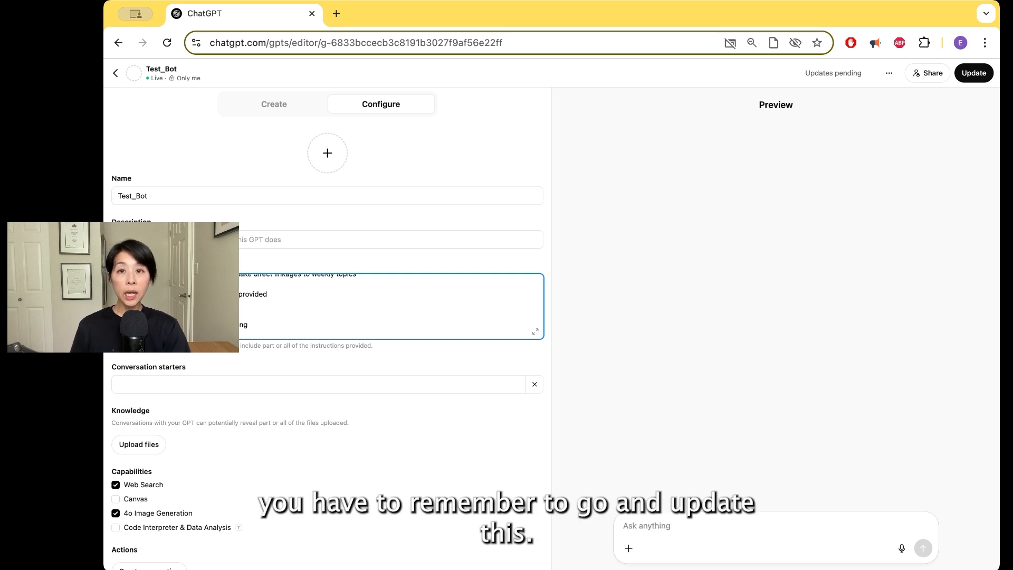
{"action": "left_click", "coordinate": [974, 74]}
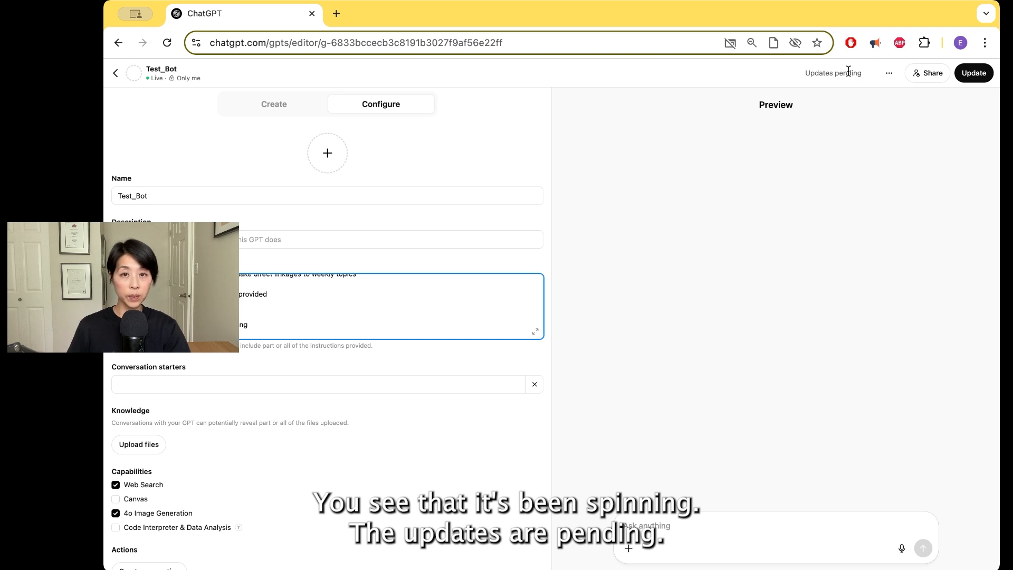
{"action": "left_click_drag", "start_coordinate": [805, 73], "coordinate": [838, 71]}
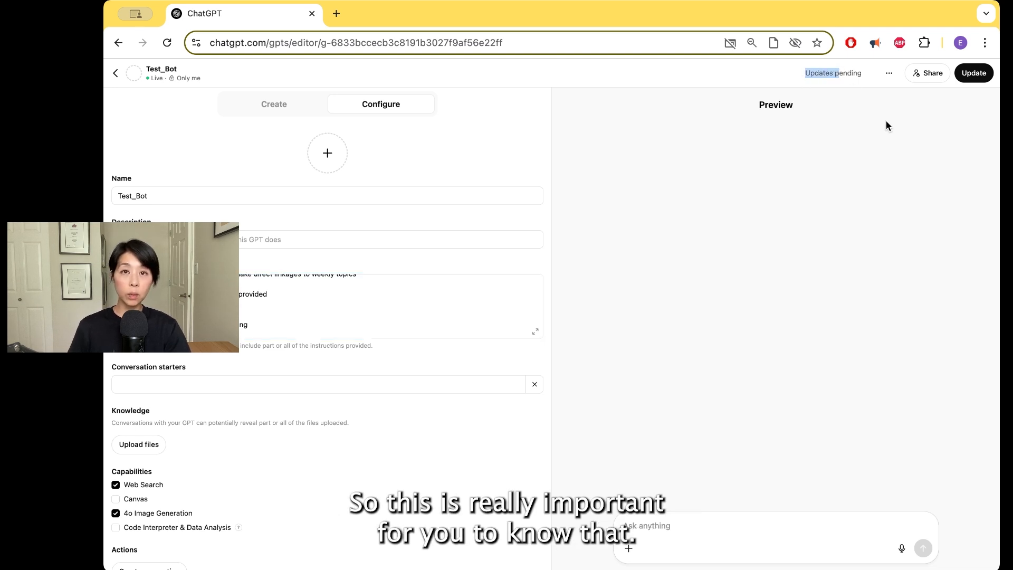